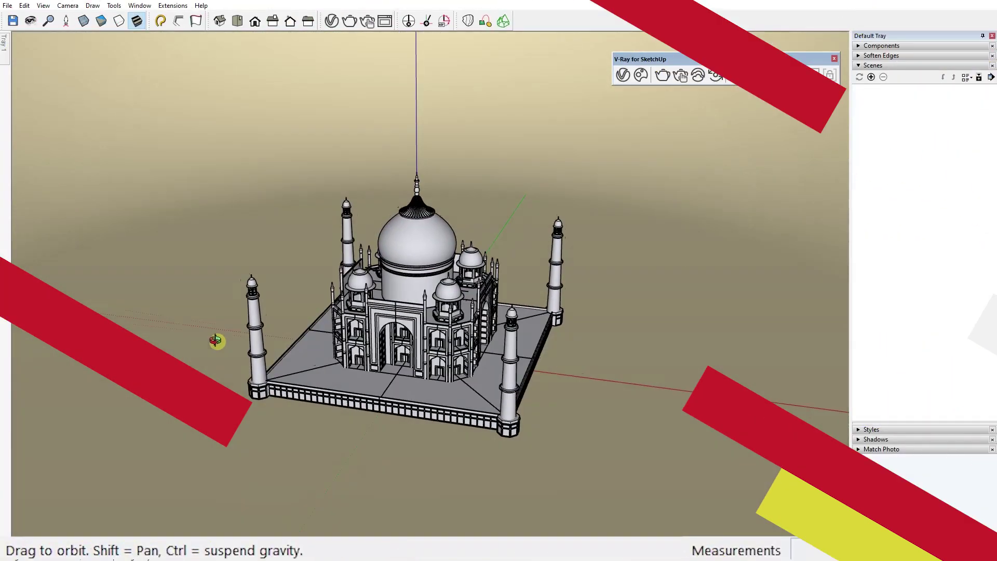
- Add a first scene showing the whole Taj Mahal model from a raised corner view
left_click_drag(216, 338, 65, 316)
key("space")
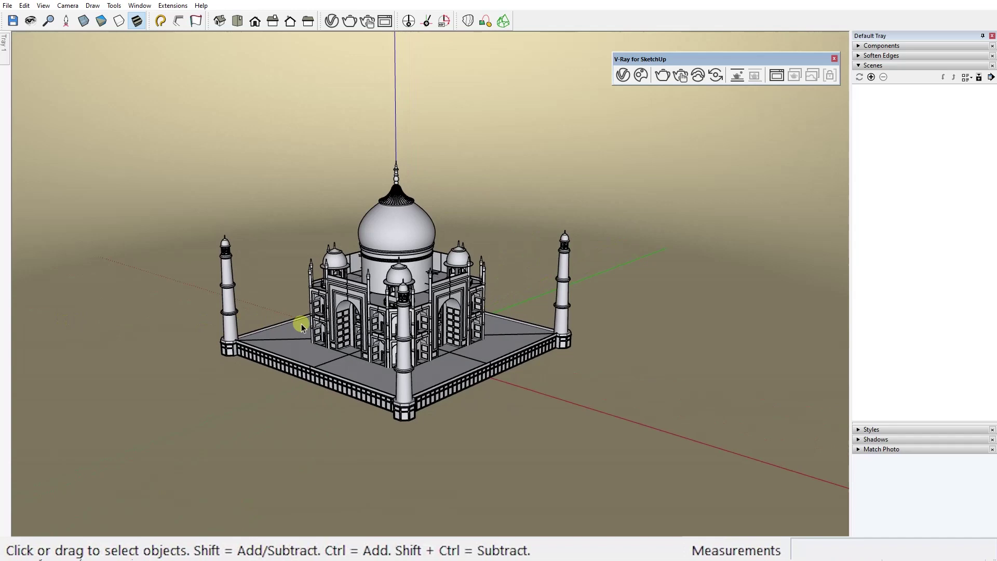
middle_click_drag(301, 327, 462, 349)
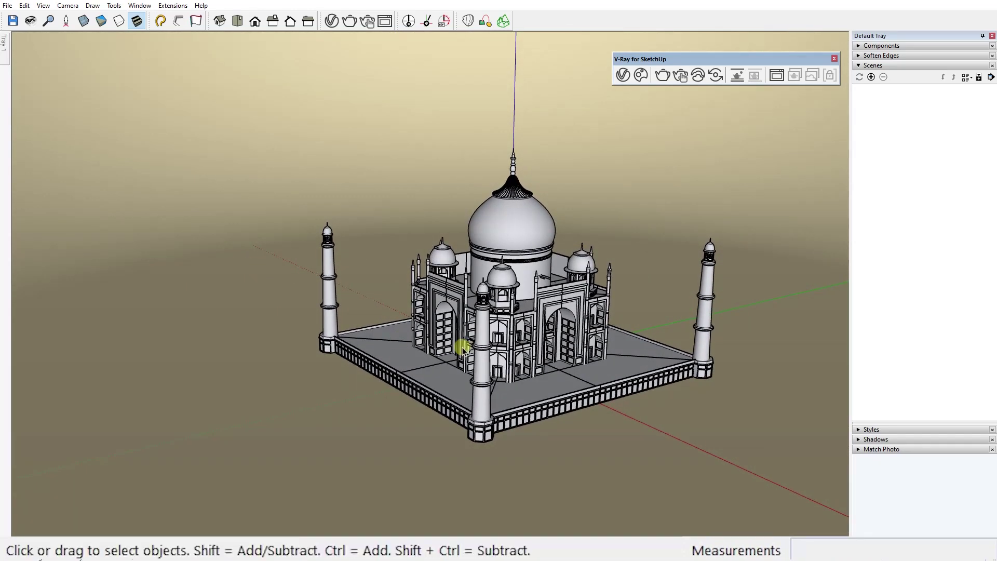
left_click(872, 77)
- Add a second scene with a closer view turned towards another side of the building
middle_click_drag(580, 366, 463, 345)
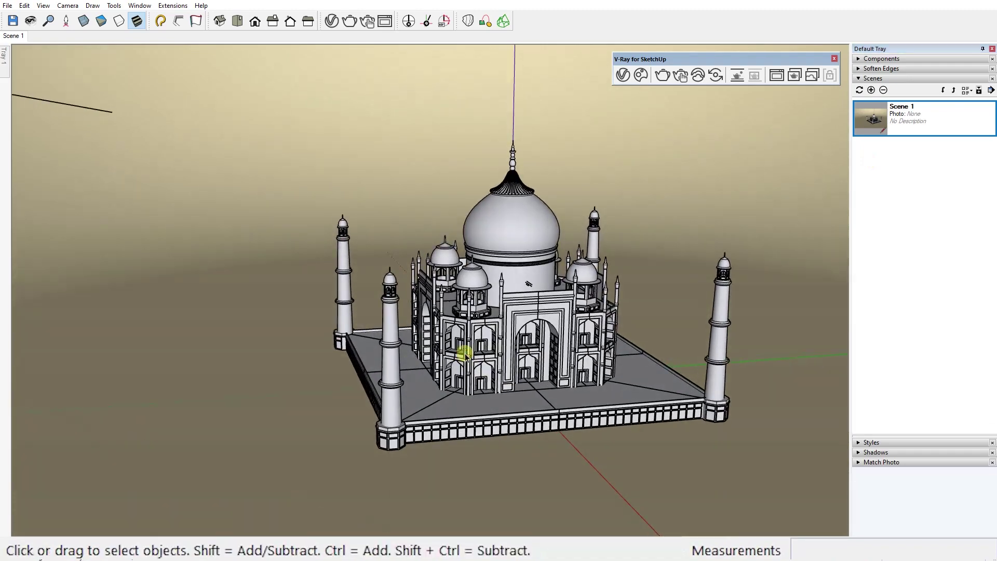
scroll(497, 367, "up", 3)
right_click(24, 38)
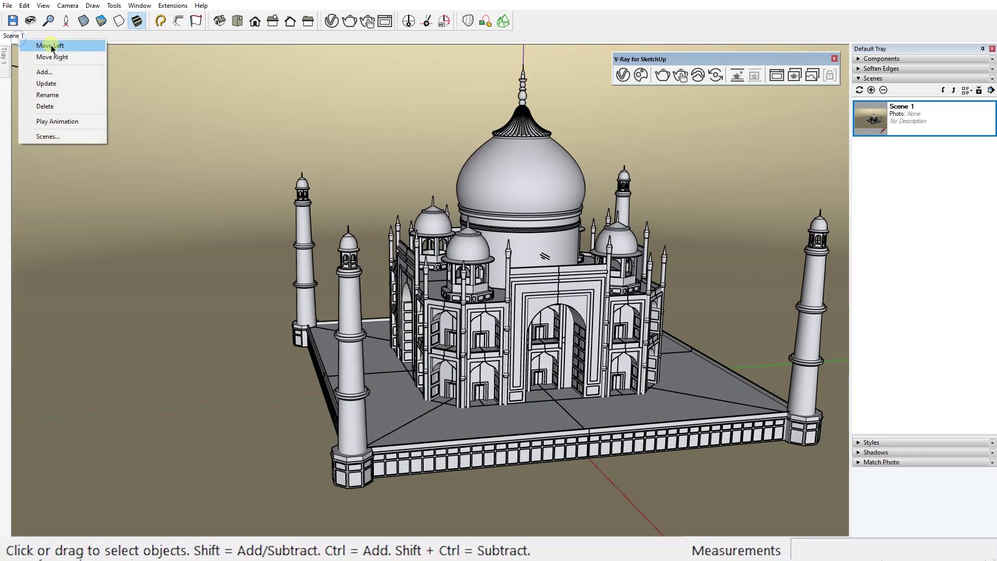
left_click(64, 72)
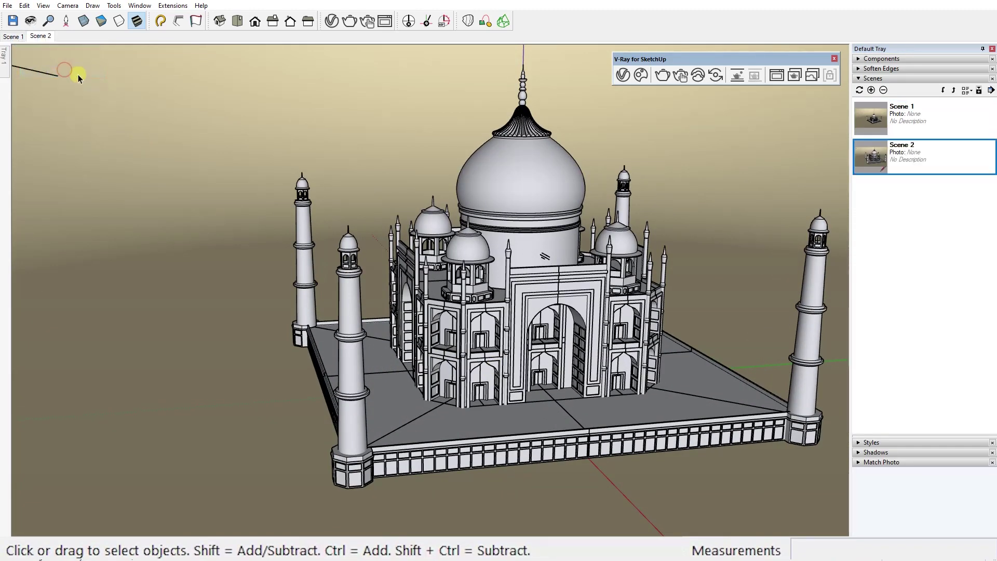
- Add a third scene with a close view of the building from another corner, and check the first two scenes
middle_click_drag(584, 375, 476, 377)
right_click(42, 37)
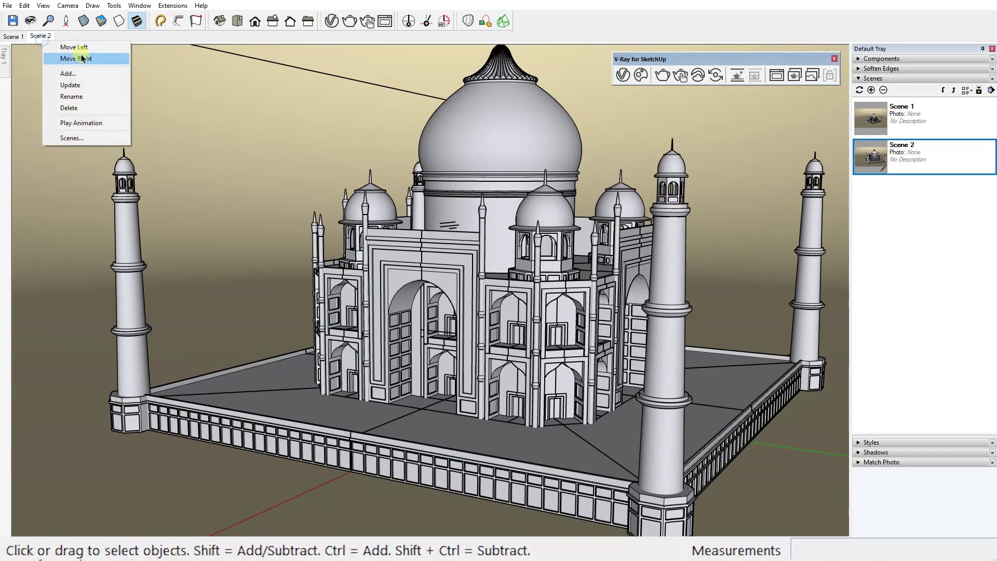
left_click(82, 69)
left_click(13, 36)
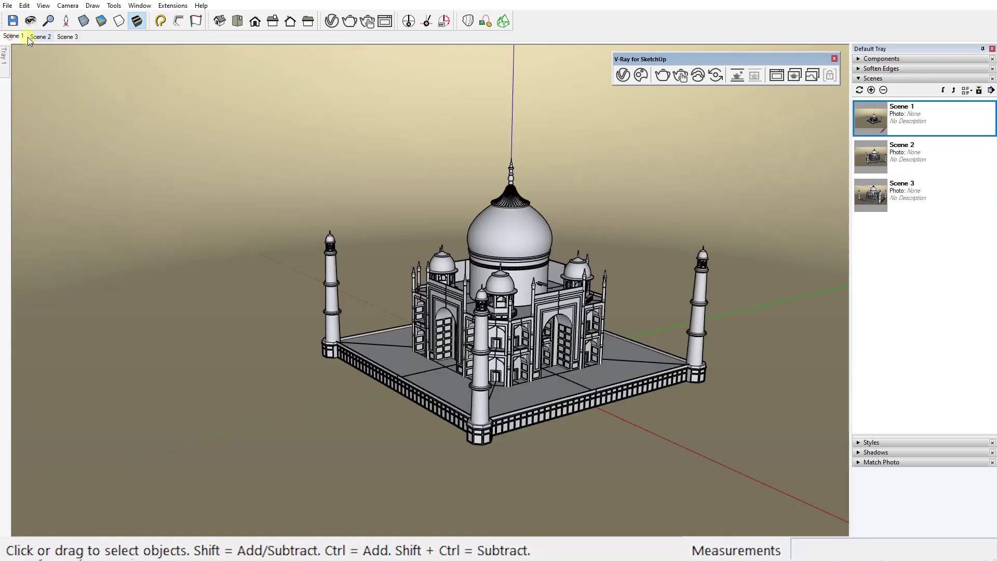
left_click(39, 37)
- Enable scene transitions of 3 seconds with a scene delay of 0 seconds in the model's animation settings
left_click(142, 6)
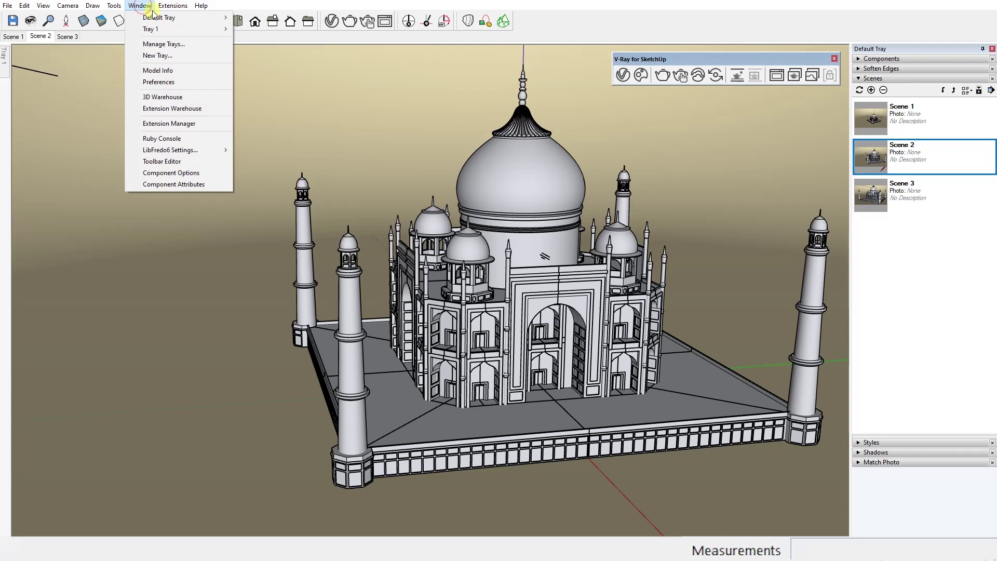
left_click(174, 71)
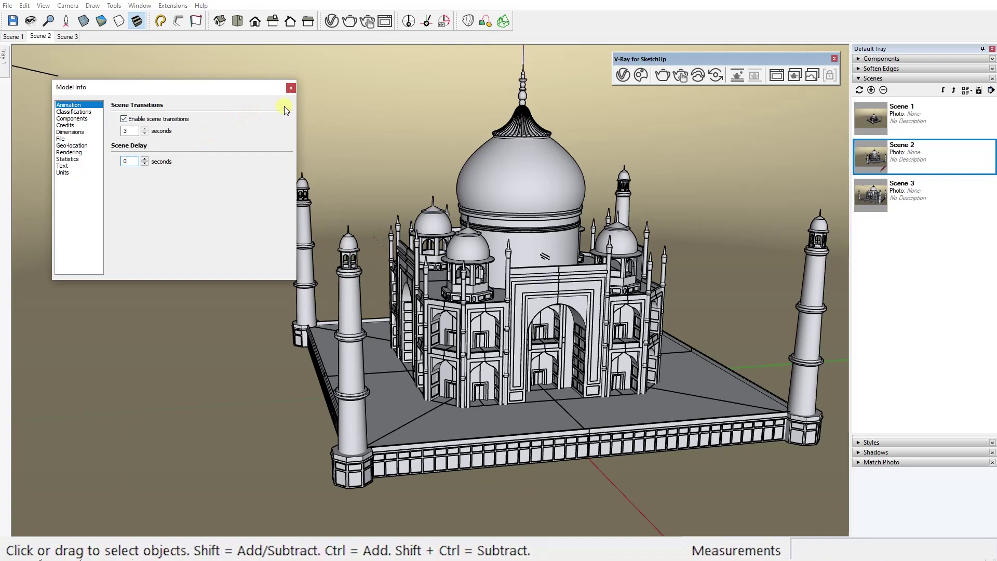
left_click(291, 88)
- Preview the camera transitions by switching through Scene 1, Scene 2 and Scene 3
left_click(13, 36)
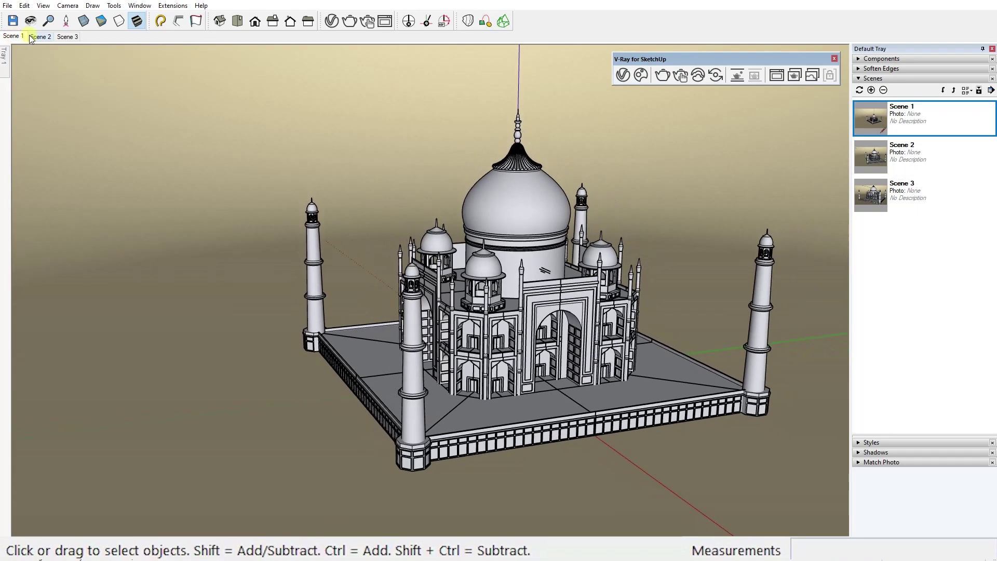
left_click(42, 37)
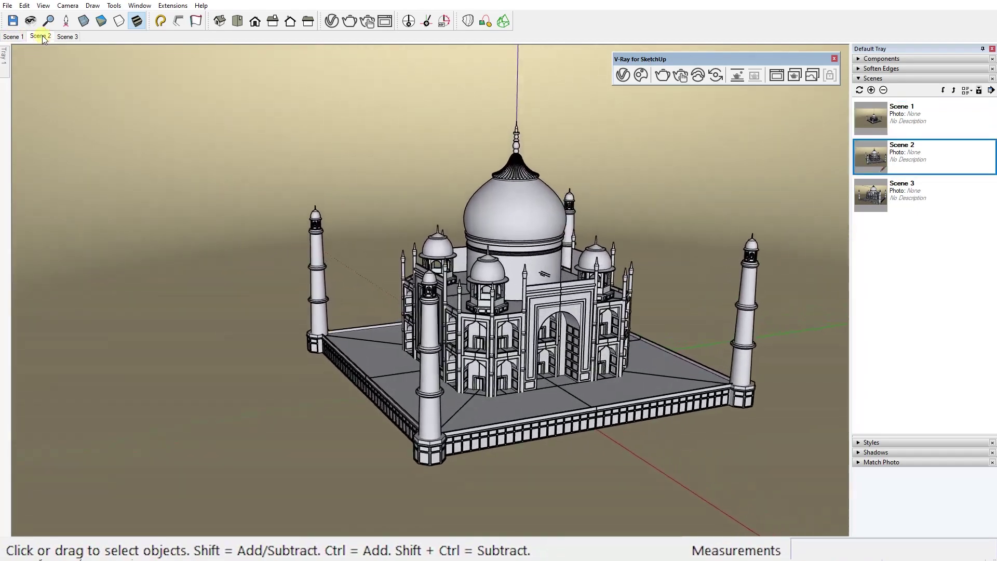
left_click(68, 37)
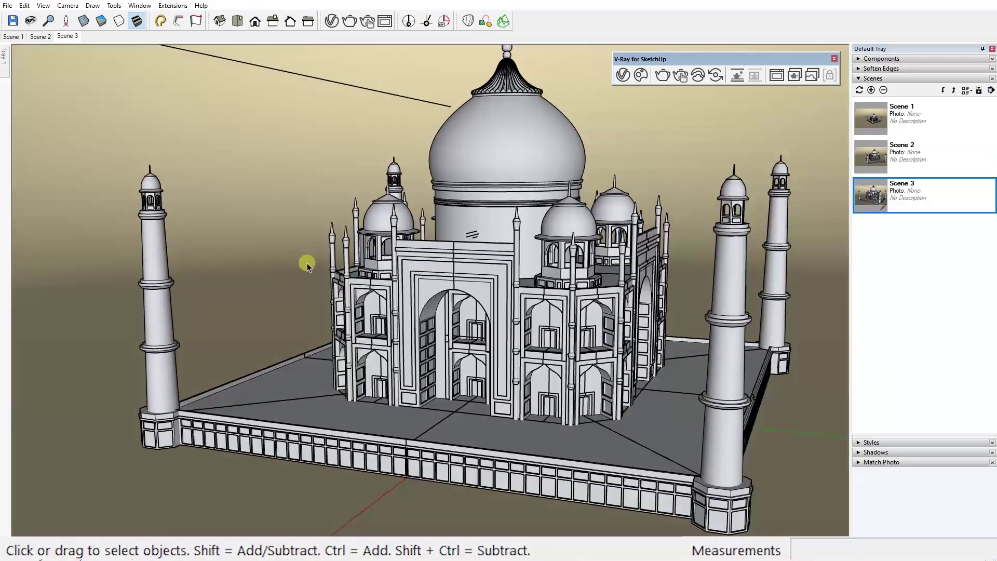
- Turn on V-Ray animation rendering with motion blur for the entire animation, and set the output image width to 1920
left_click(624, 75)
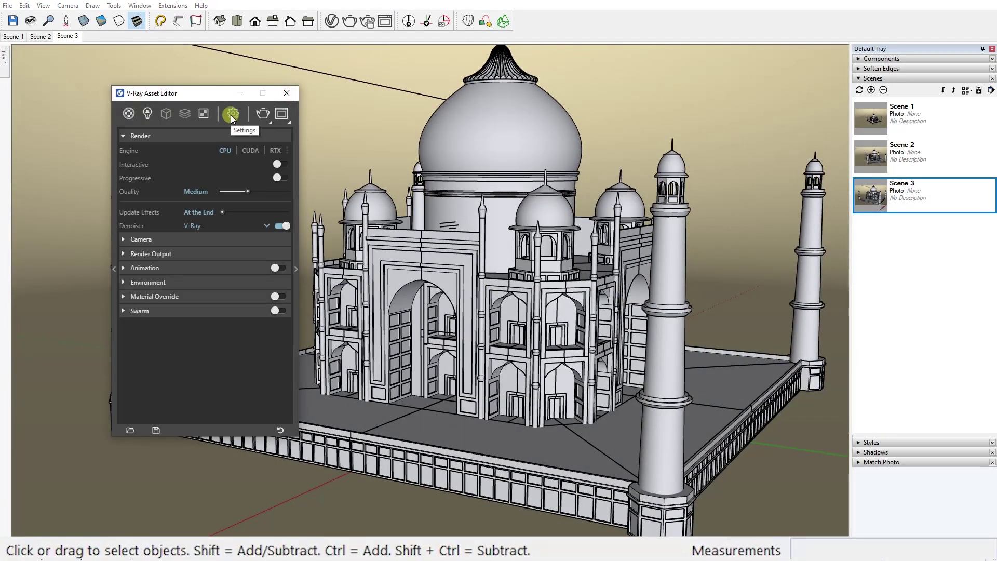
left_click(280, 268)
left_click(125, 268)
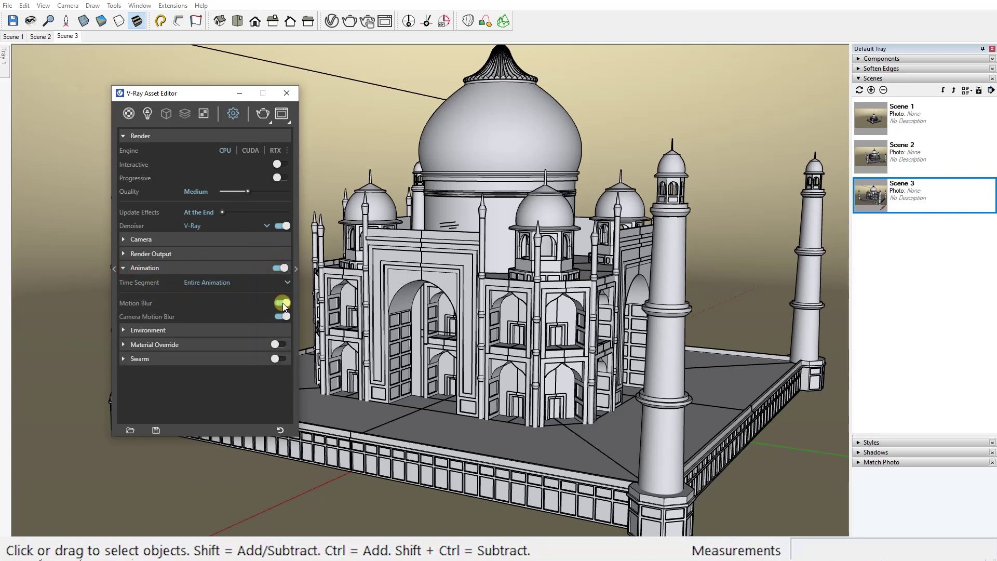
left_click(124, 254)
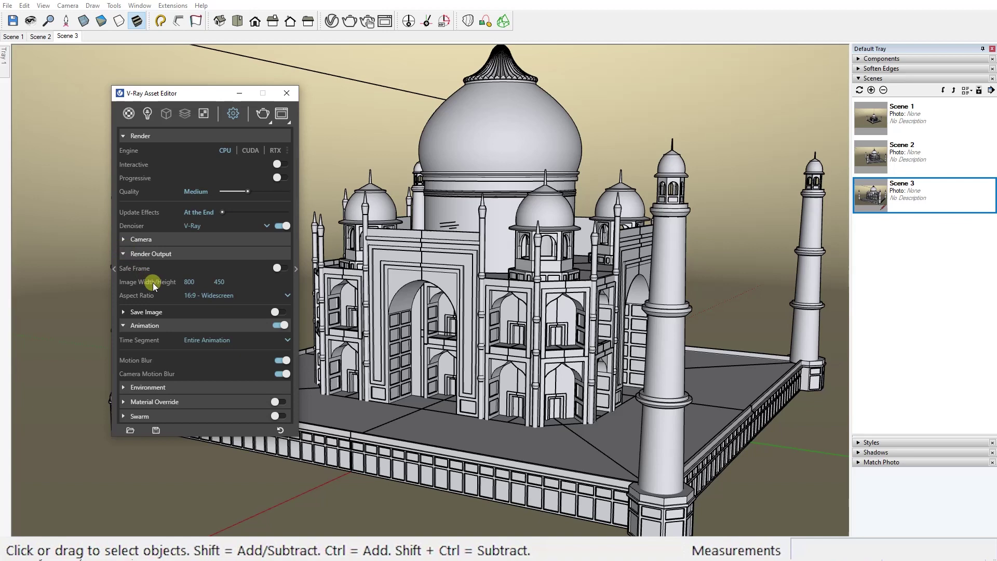
left_click_drag(201, 283, 173, 289)
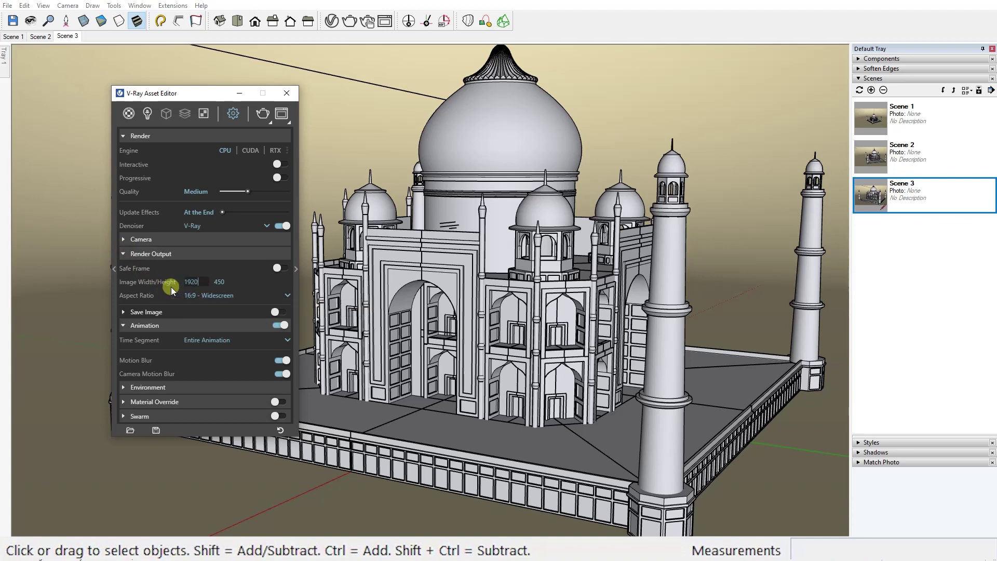
- Enable saving the rendered images as taj.jpg in the animation Frames folder, and start the V-Ray render
left_click(126, 311)
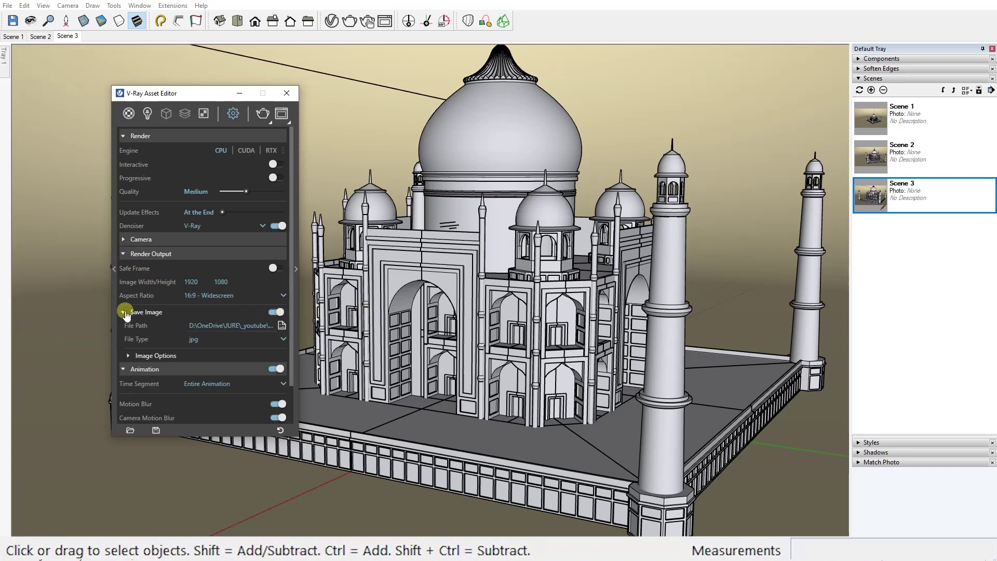
left_click(256, 324)
left_click(232, 178)
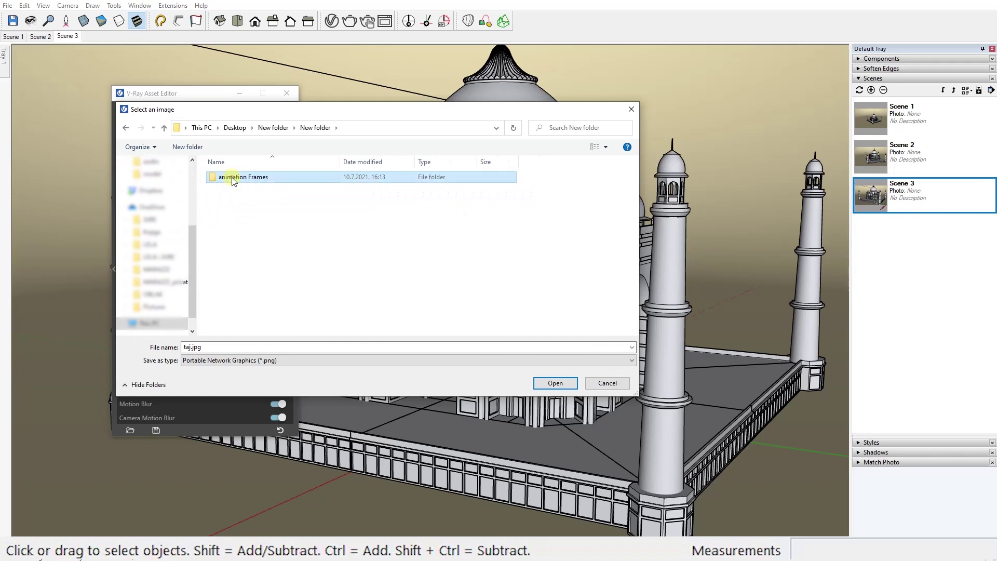
left_click(543, 382)
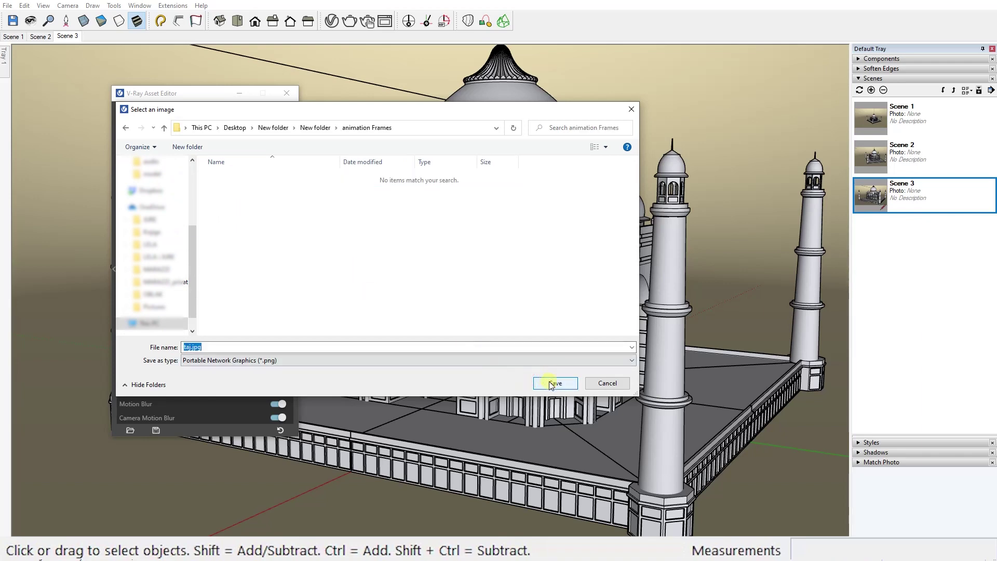
left_click(554, 384)
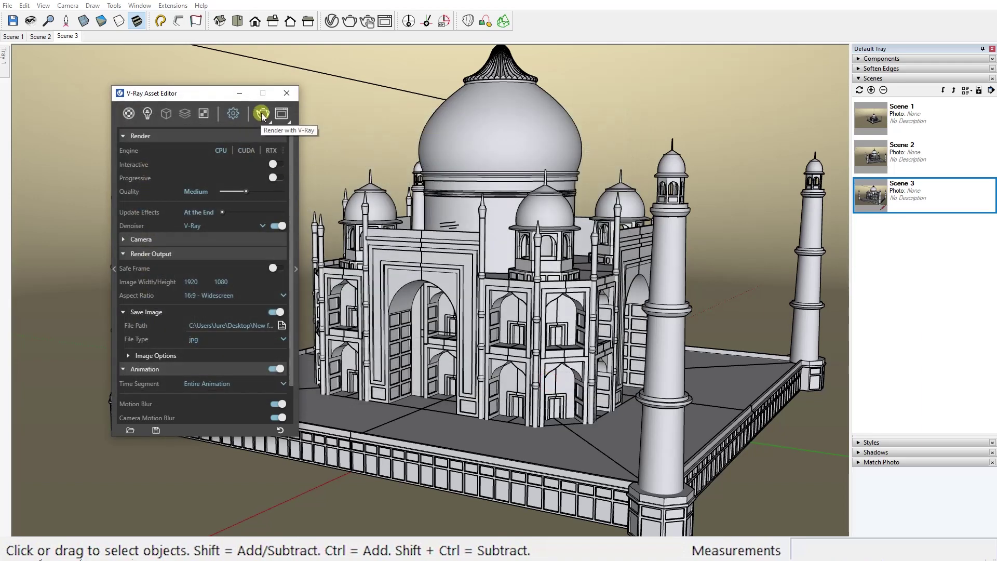
left_click(262, 115)
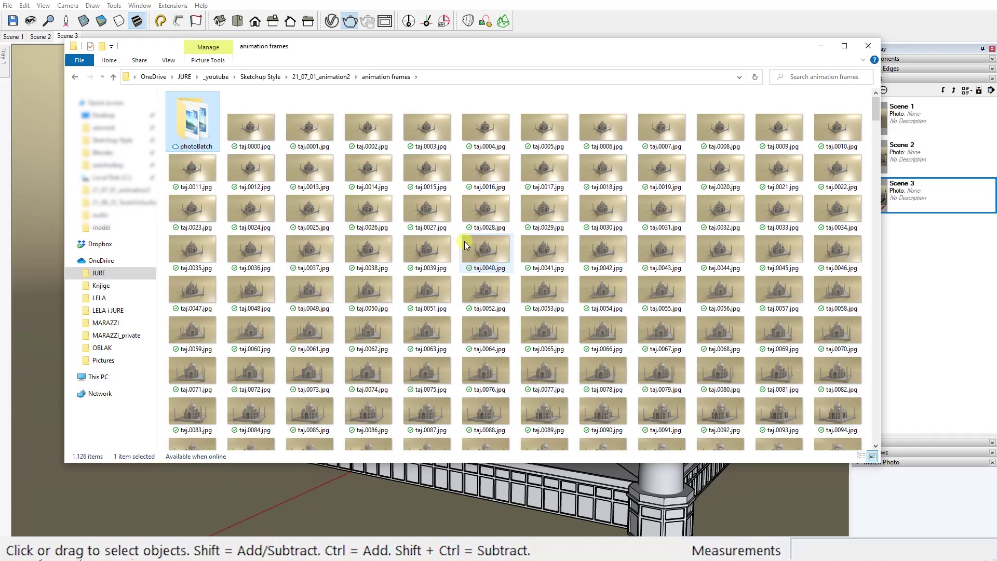
- Switch to the Windows Video Editor and create a new video project named Taj Mahal
key("super")
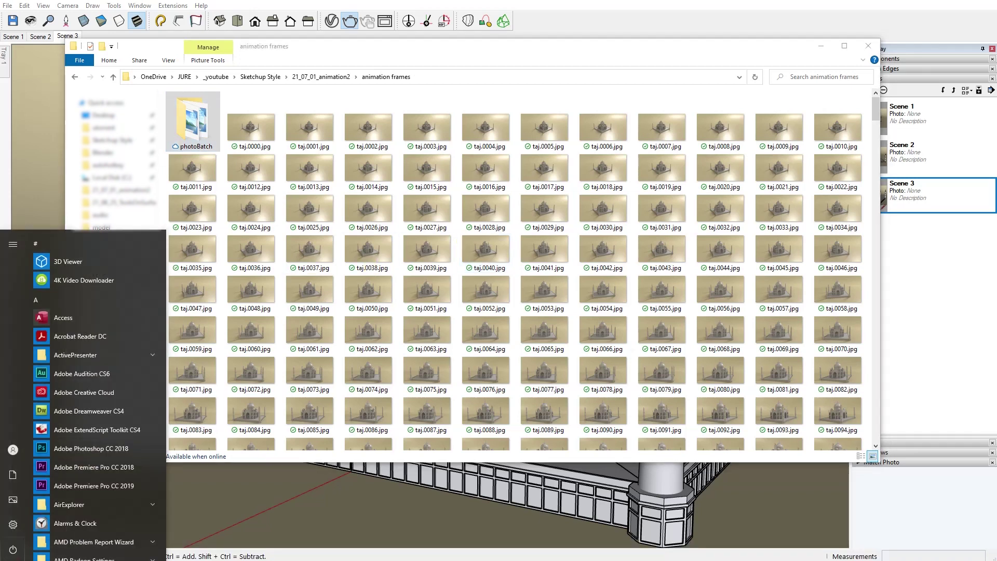
type("video")
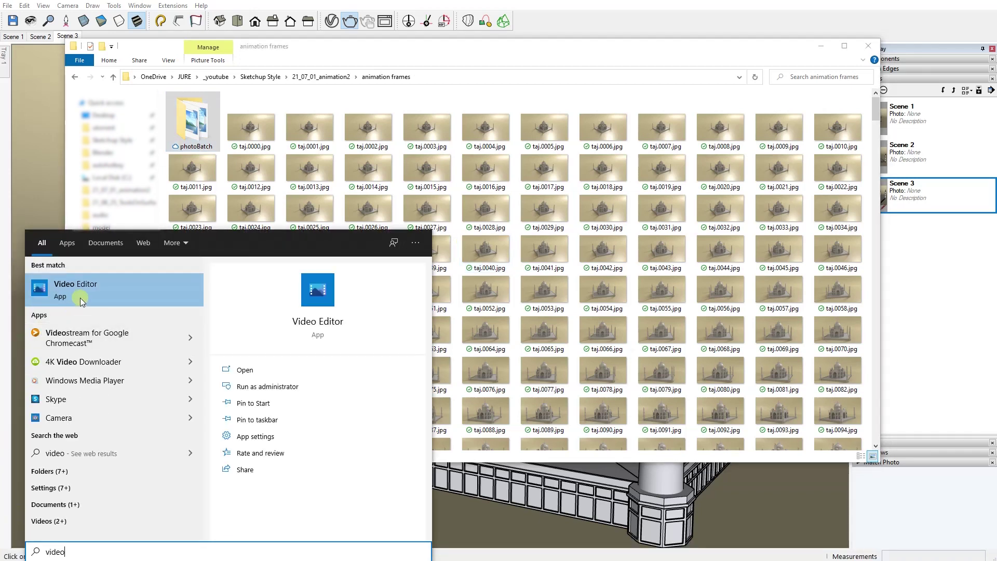
left_click(86, 292)
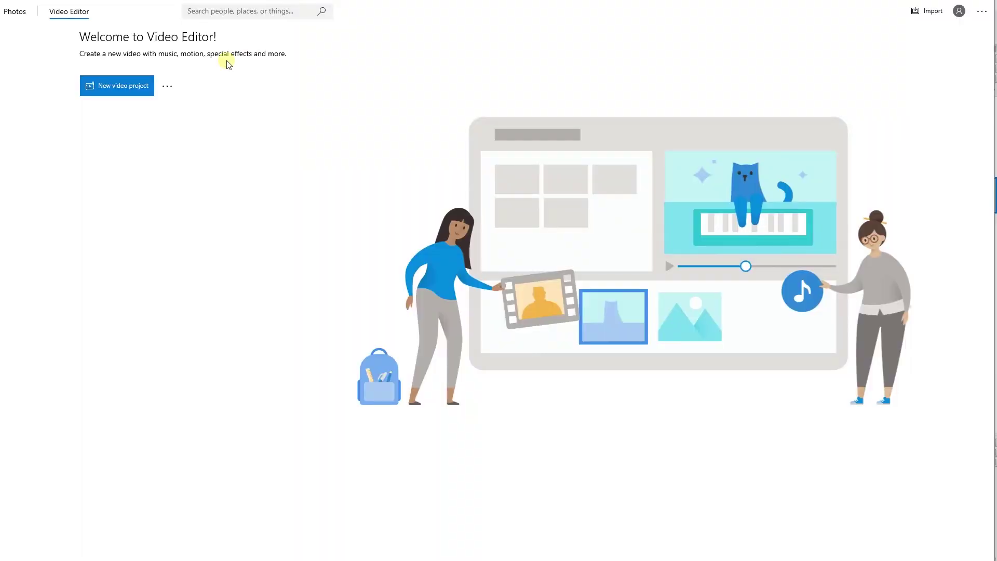
left_click(102, 86)
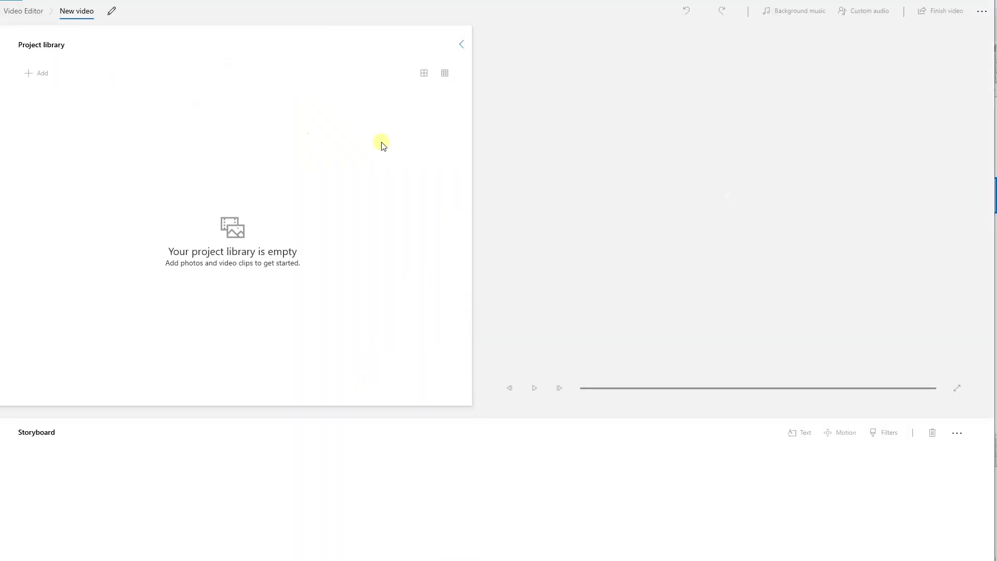
type("Taj Mahal")
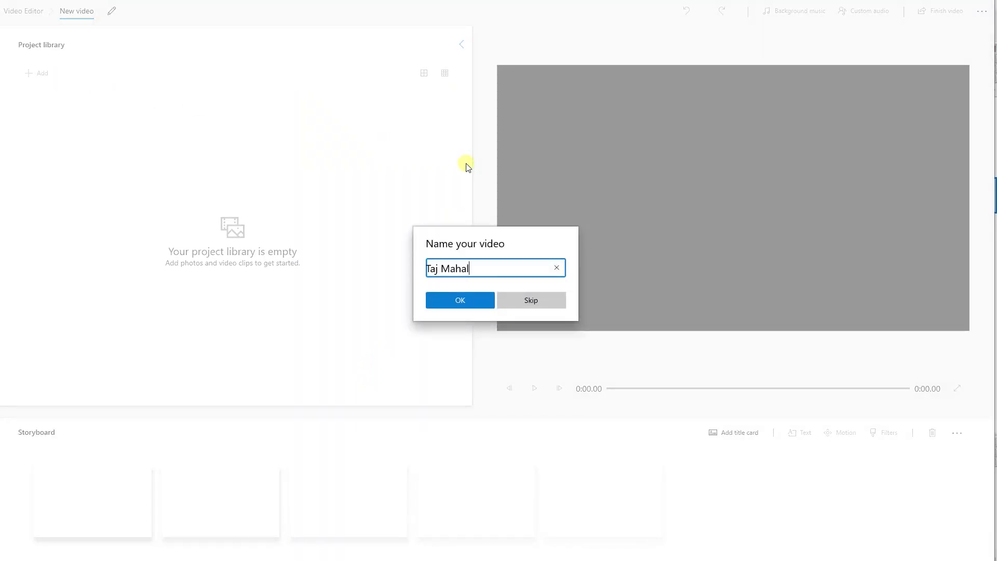
left_click(460, 300)
- Import the rendered taj frames from the animation frames folder into the project library and place them all in the storyboard
key("alt+Tab")
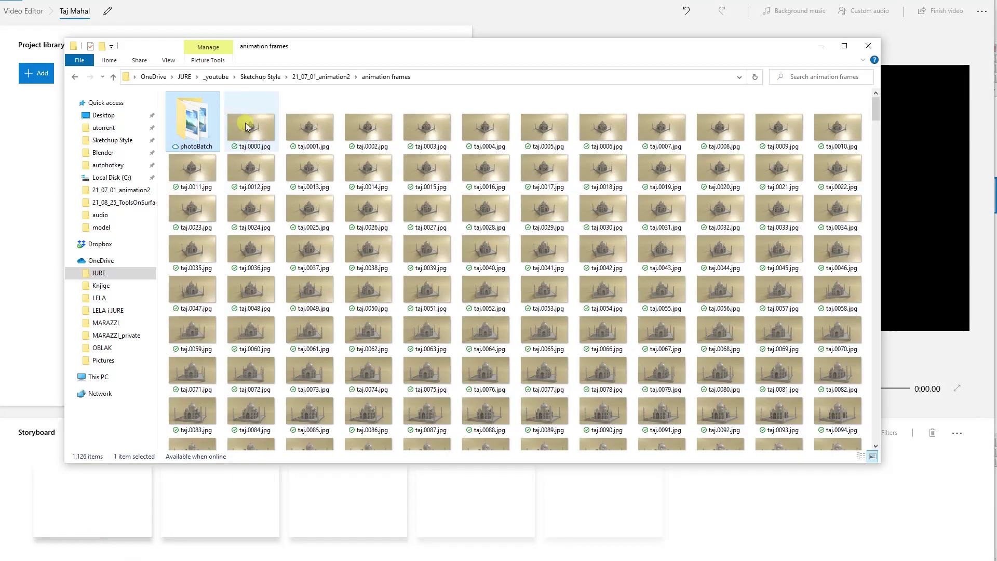
left_click(831, 442, "shift")
left_click_drag(831, 436, 47, 217)
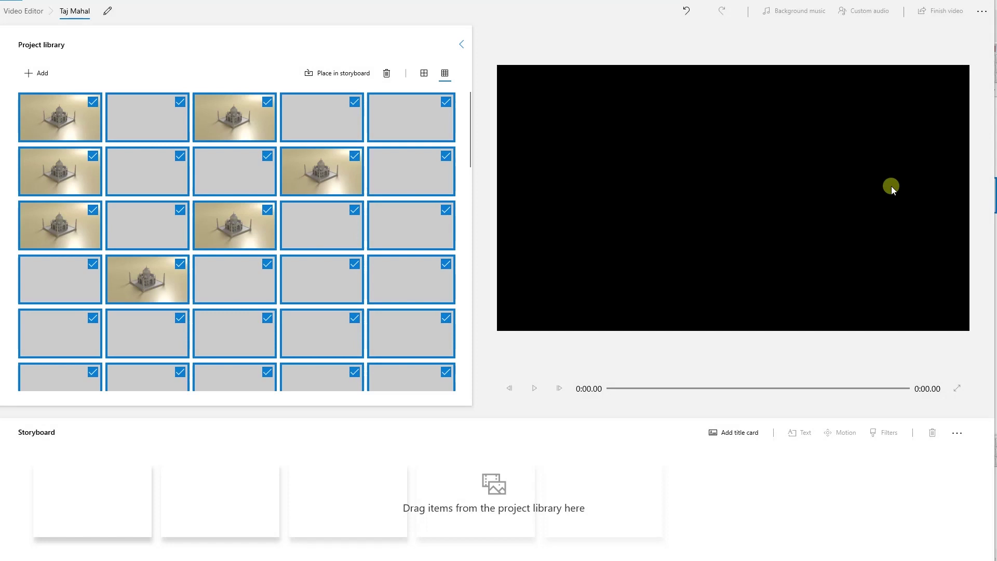
left_click_drag(70, 119, 118, 498)
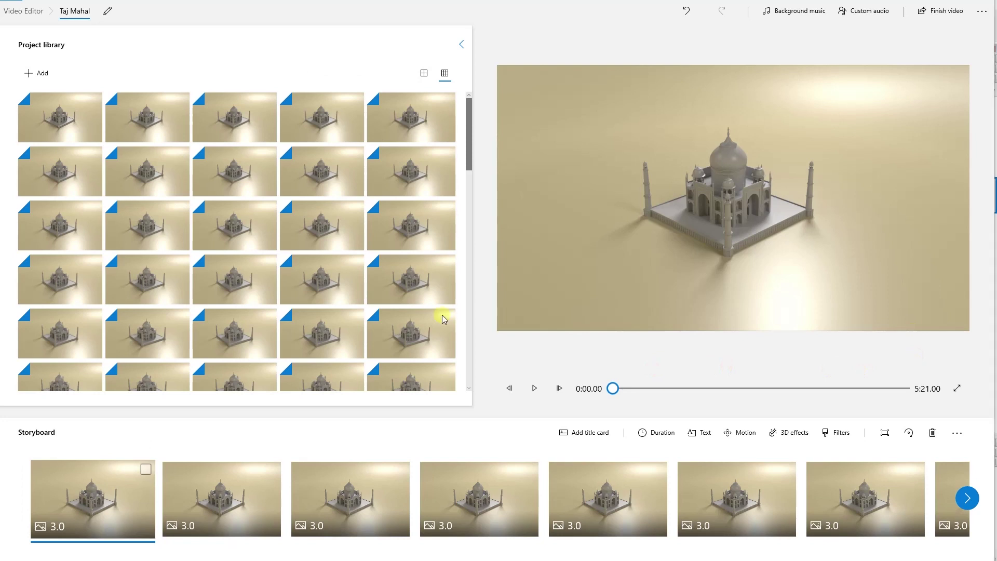
- Set the duration of all storyboard frames to 0.03 seconds and play the video
left_click_drag(72, 558, 935, 558)
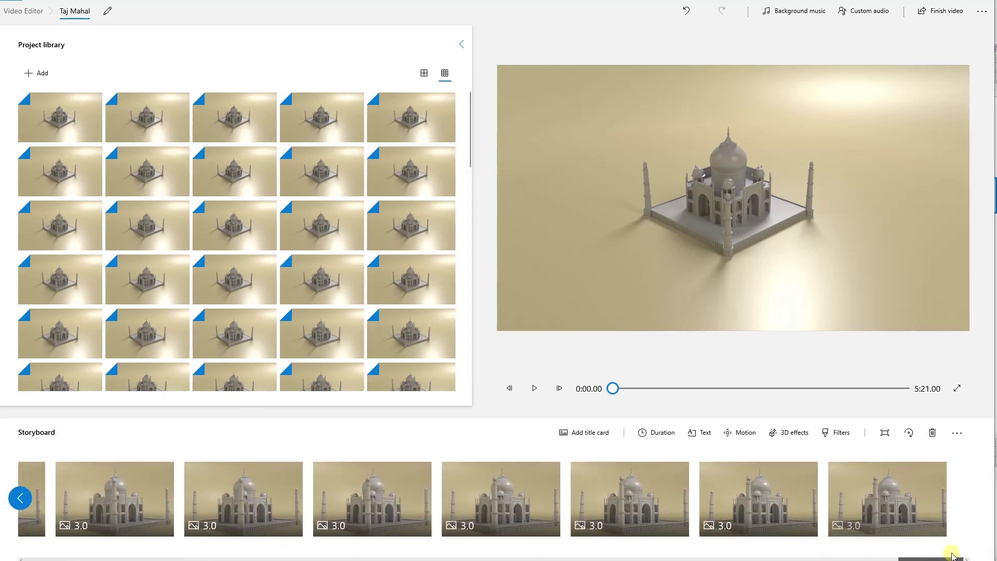
left_click(902, 492, "shift")
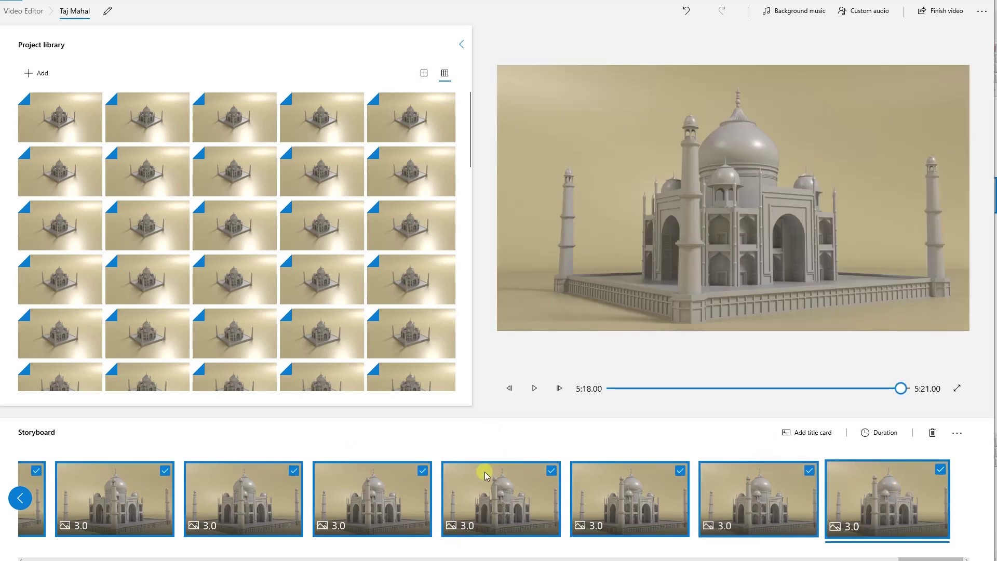
left_click(883, 432)
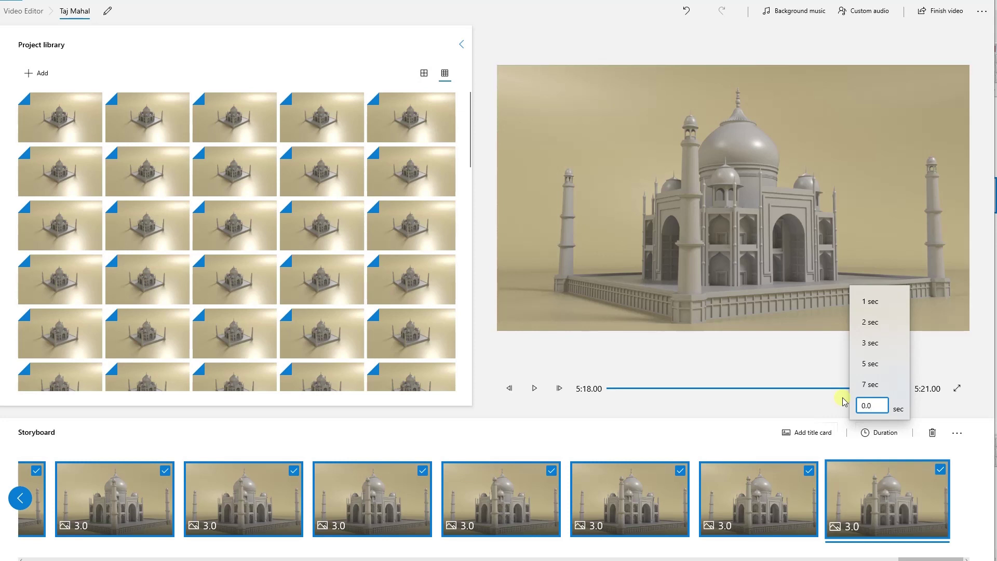
key("Return")
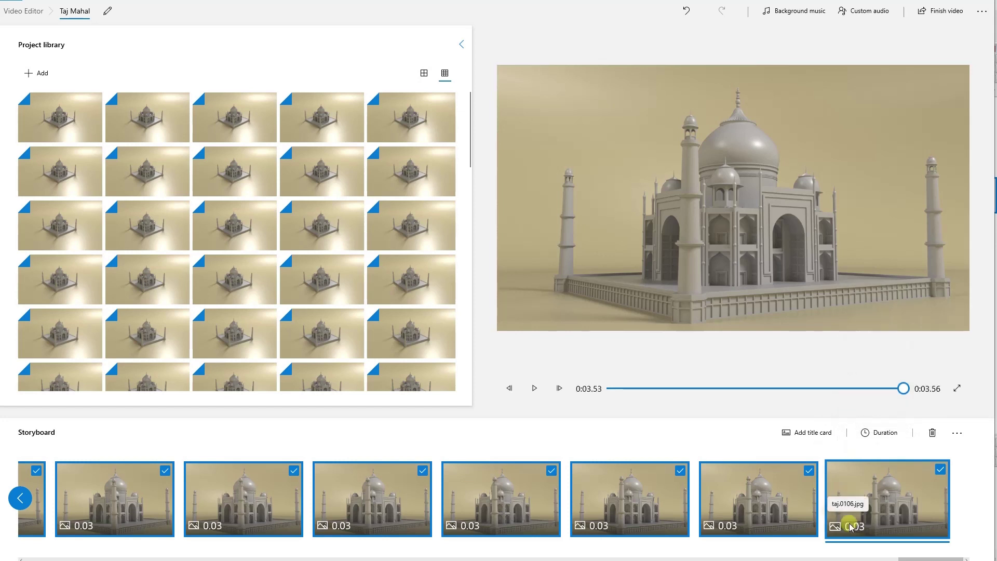
left_click(536, 389)
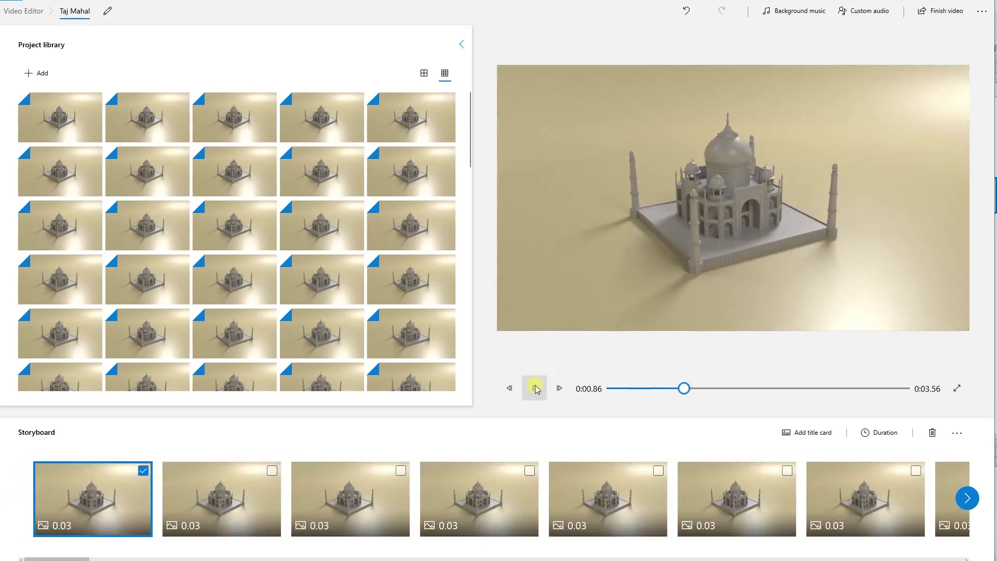
- Export the finished video at High 1080p quality
left_click(945, 13)
left_click(483, 264)
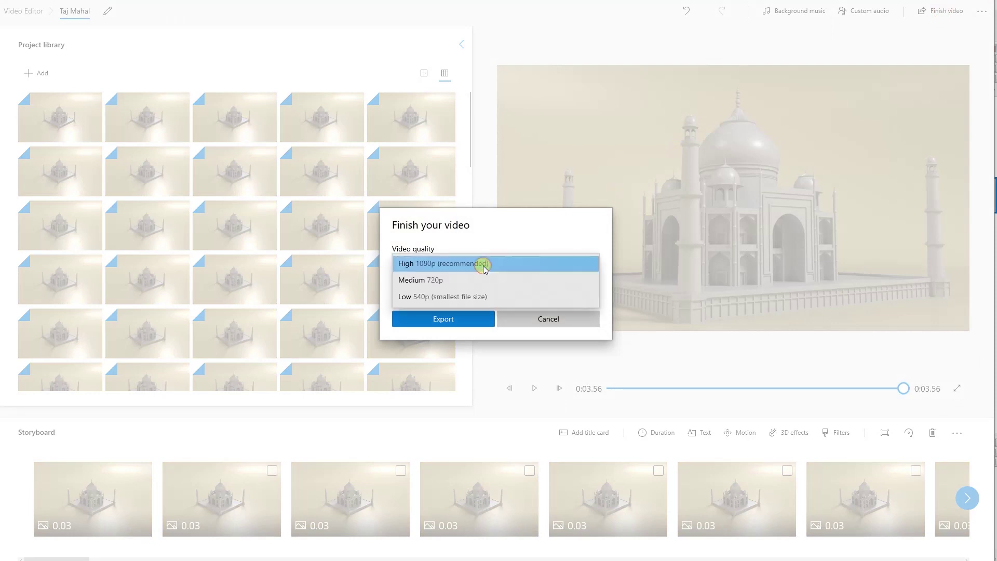
left_click(481, 264)
left_click(449, 321)
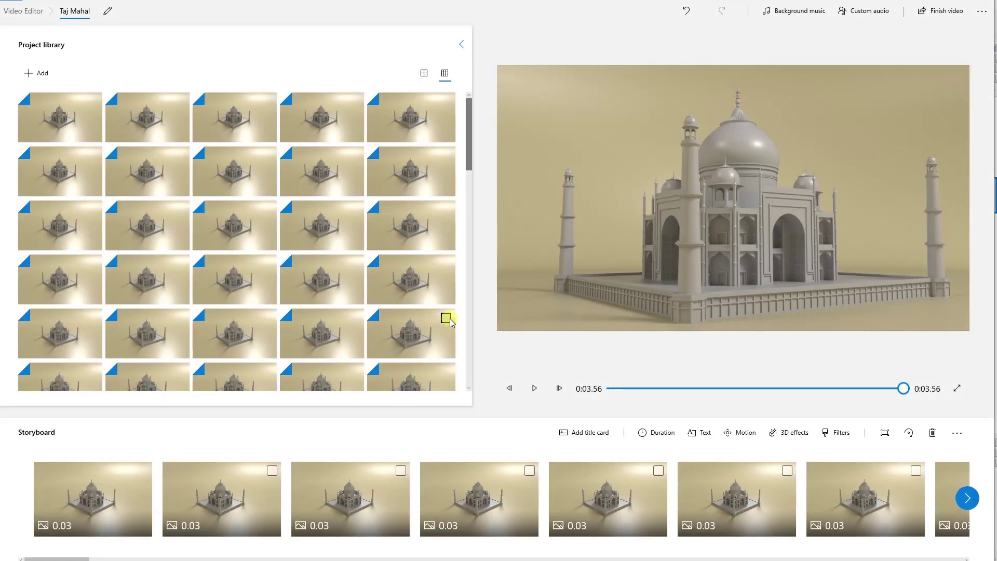
left_click(443, 265)
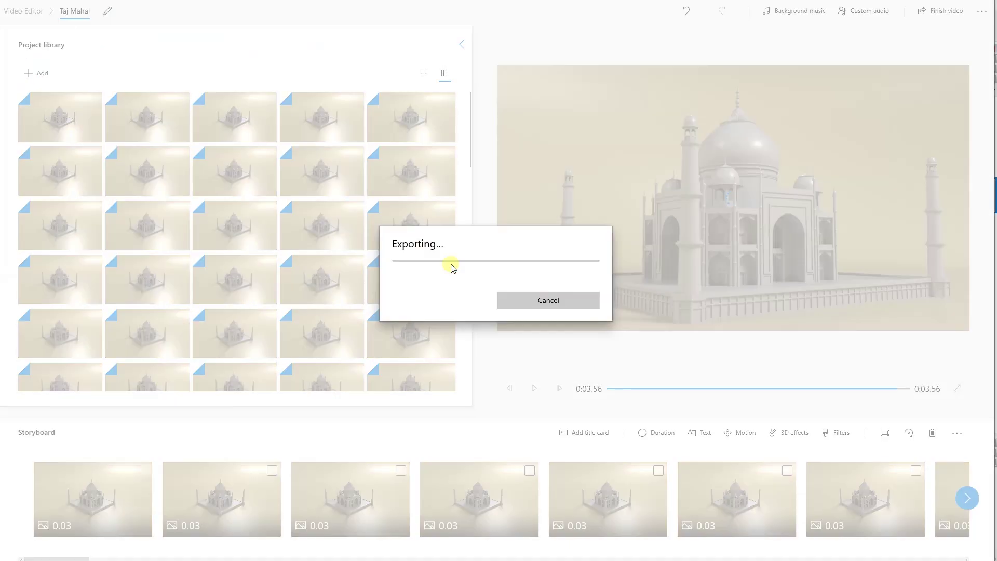